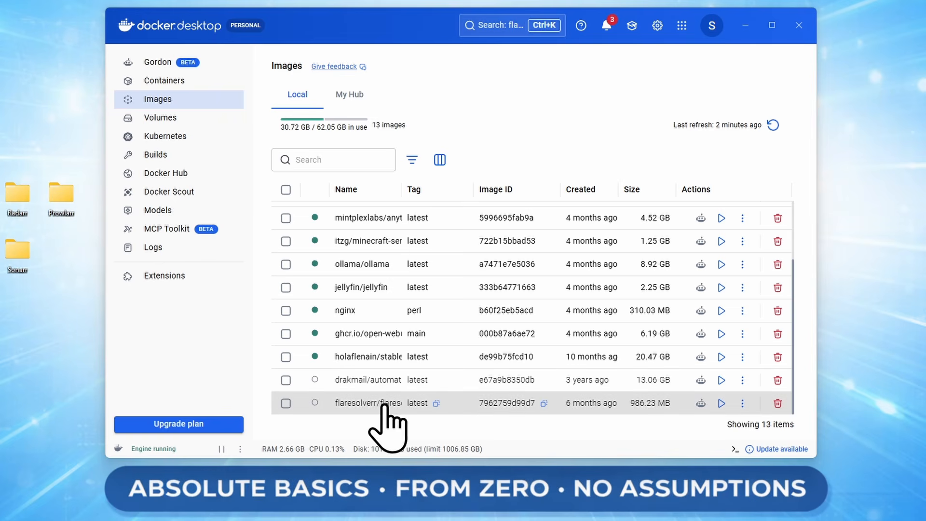
# Set up a new container from the flaresolverr/flaresolverr:latest image and name it Flaresolverr.
pyautogui.click(721, 403)
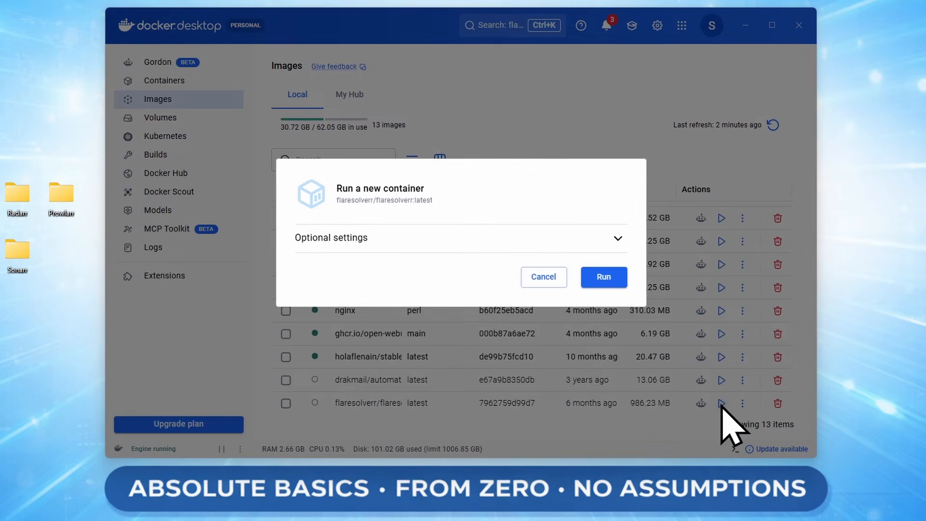
pyautogui.click(435, 235)
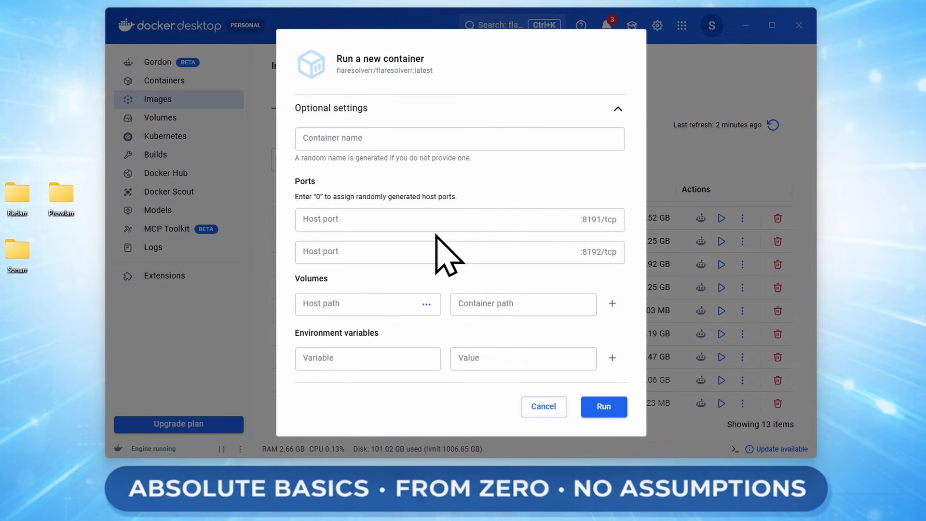
pyautogui.click(355, 140)
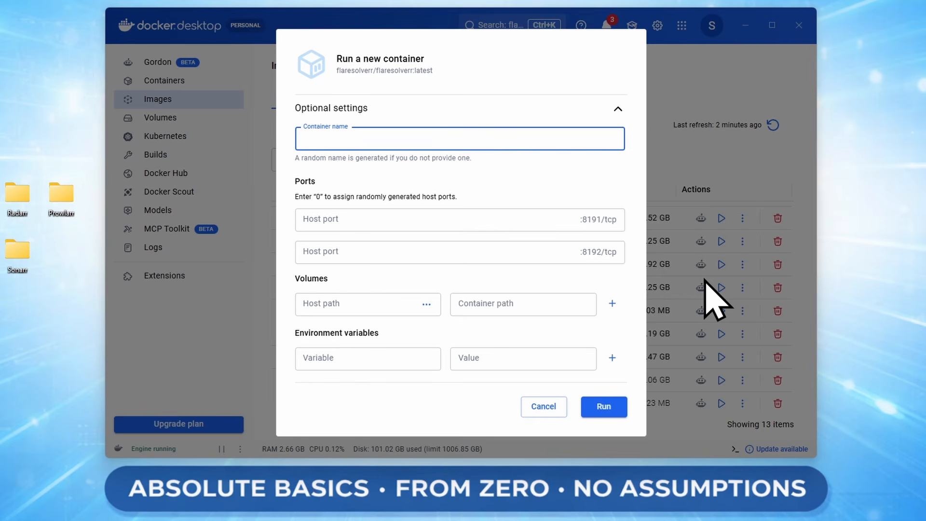
pyautogui.write('Flaresolverr')
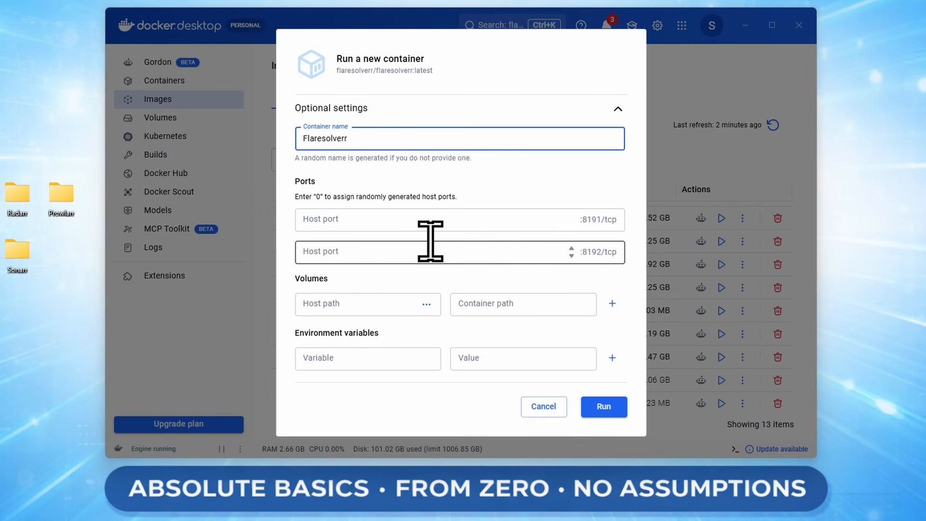
# Map host port 8191 to 8191/tcp and host port 8192 to 8192/tcp, and run the container.
pyautogui.click(331, 220)
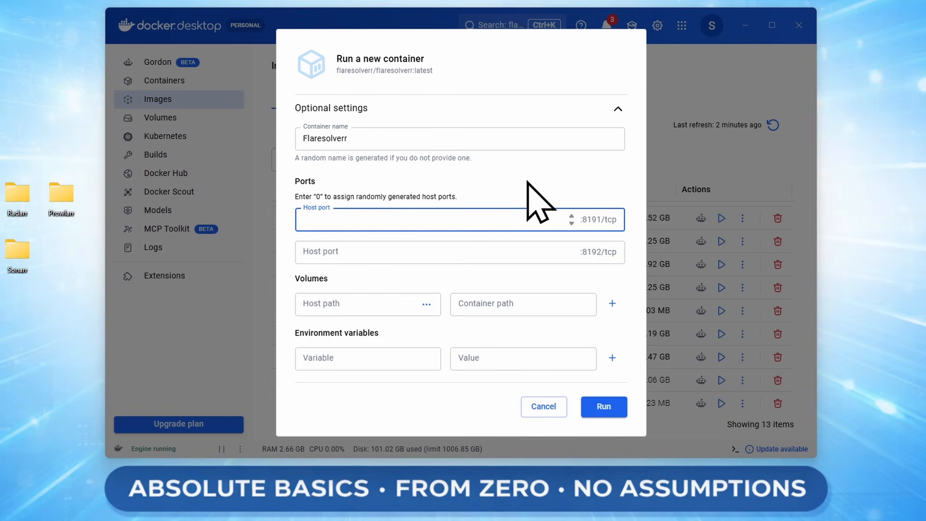
pyautogui.write('8191')
pyautogui.click(391, 239)
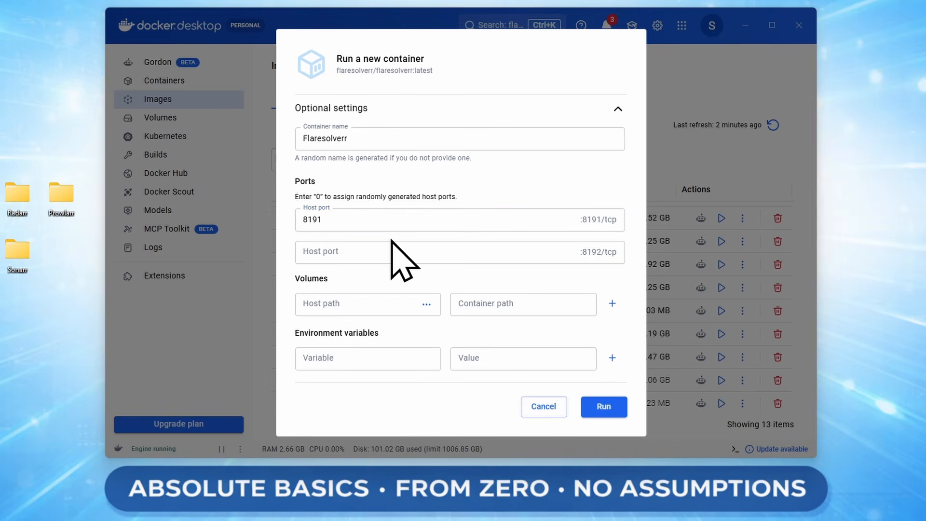
pyautogui.click(390, 243)
pyautogui.write('8192')
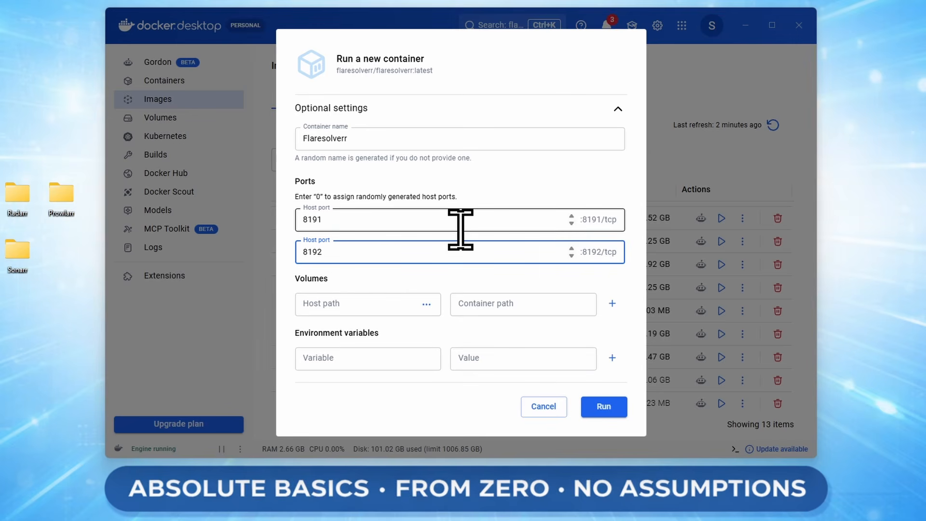
pyautogui.click(603, 408)
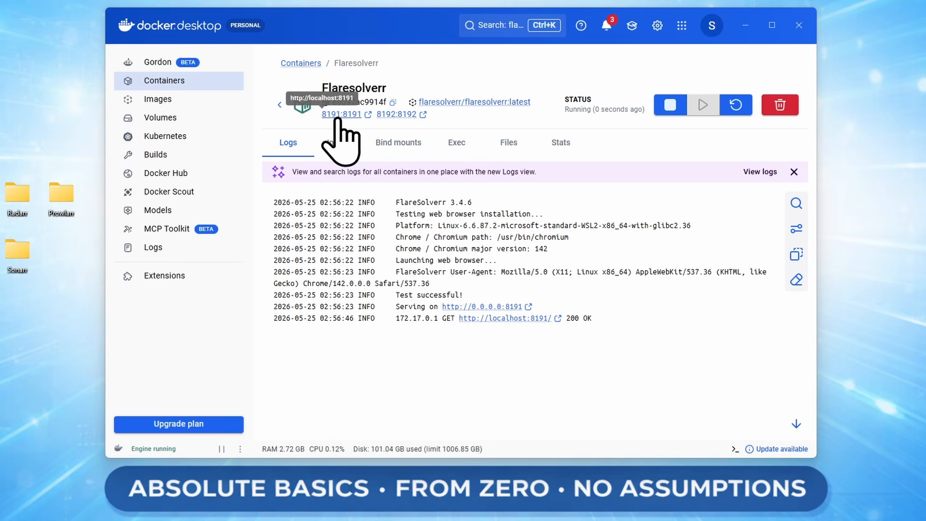
# Check the Flaresolverr container's 8191 web page in the browser and return to Docker Desktop.
pyautogui.click(337, 115)
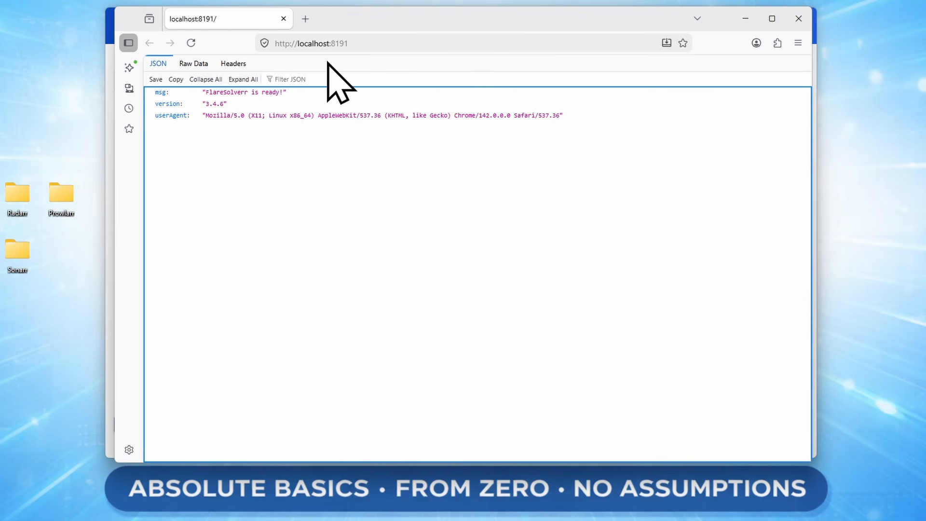
pyautogui.hotkey('alt', 'Tab')
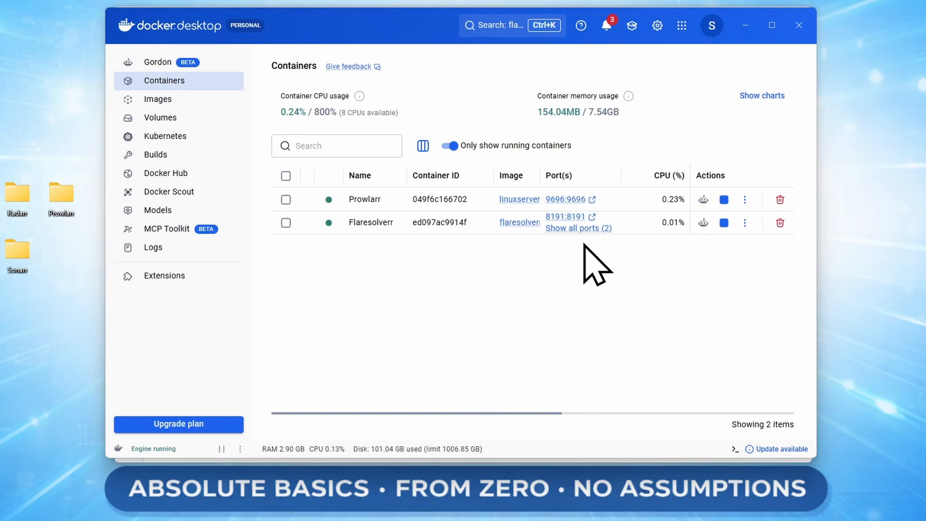
# Open Prowlarr through its container's 9696 port and start adding a FlareSolverr proxy in the indexer settings.
pyautogui.click(561, 199)
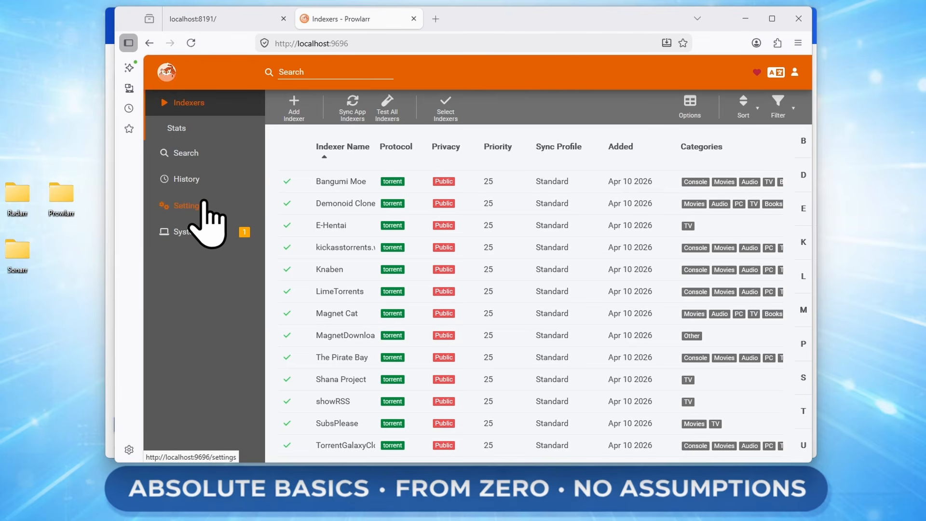
pyautogui.click(236, 212)
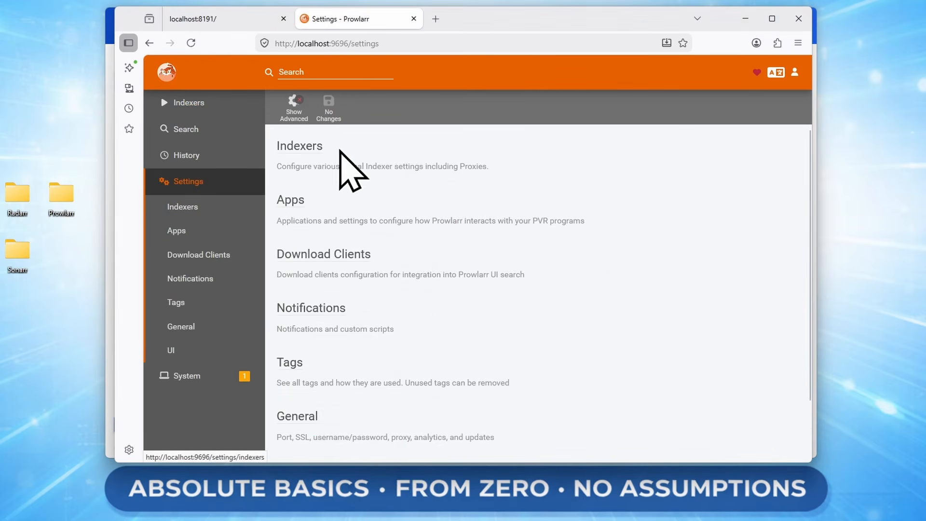
pyautogui.click(314, 150)
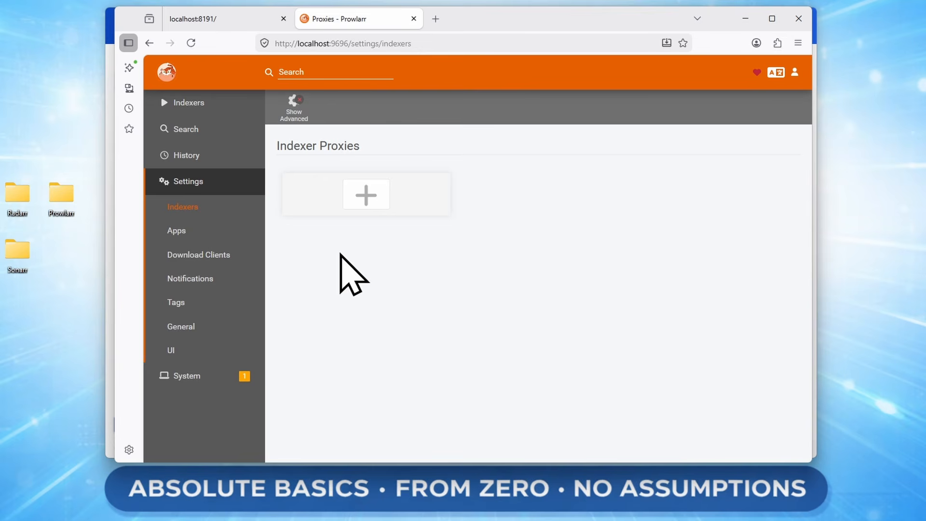
pyautogui.click(367, 196)
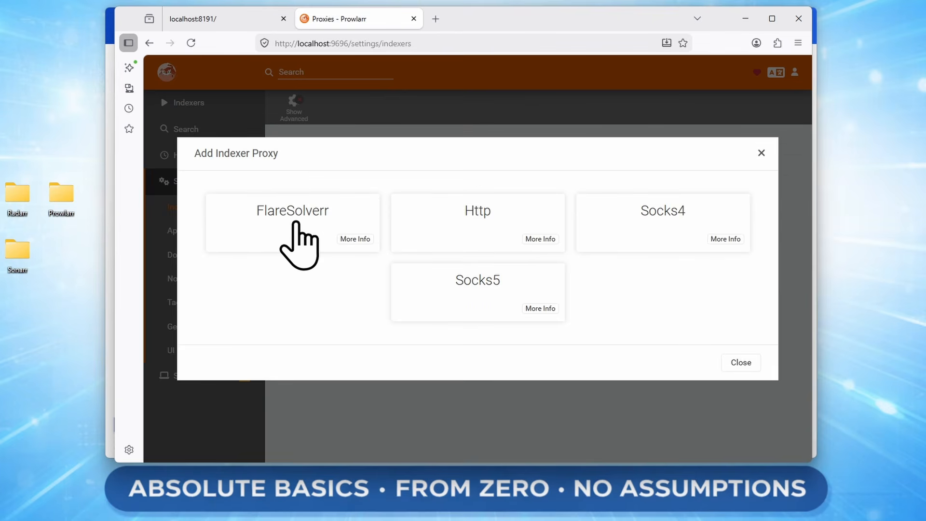
pyautogui.click(299, 243)
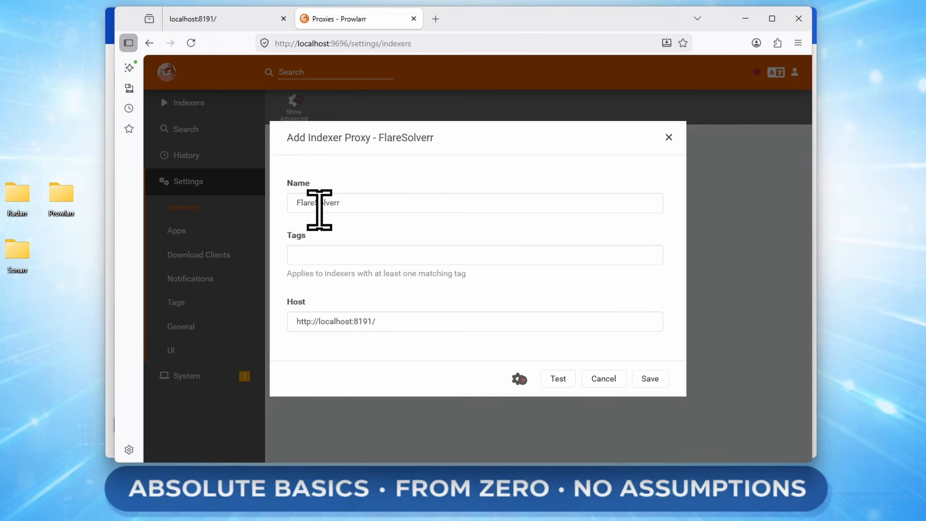
# Give the FlareSolverr indexer proxy the tag flaresolverr.
pyautogui.click(385, 246)
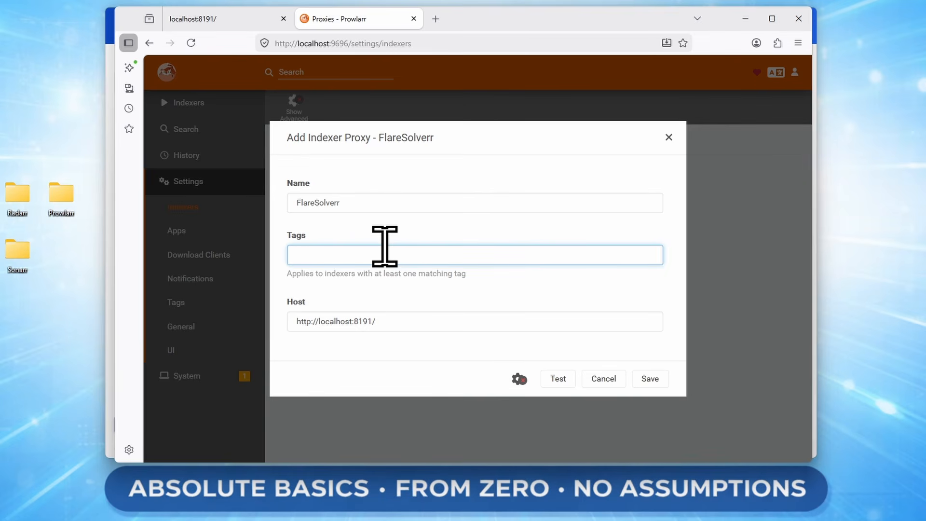
pyautogui.write('flar')
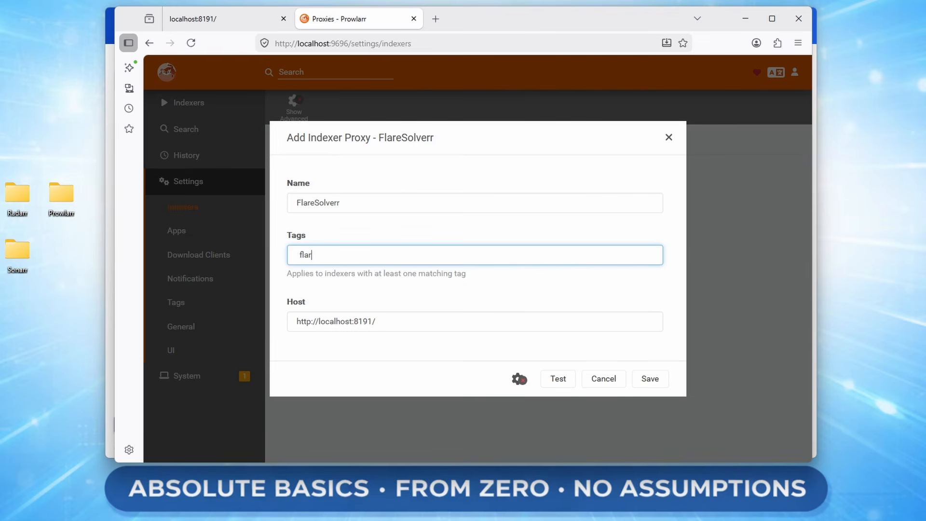
pyautogui.write('esolverr')
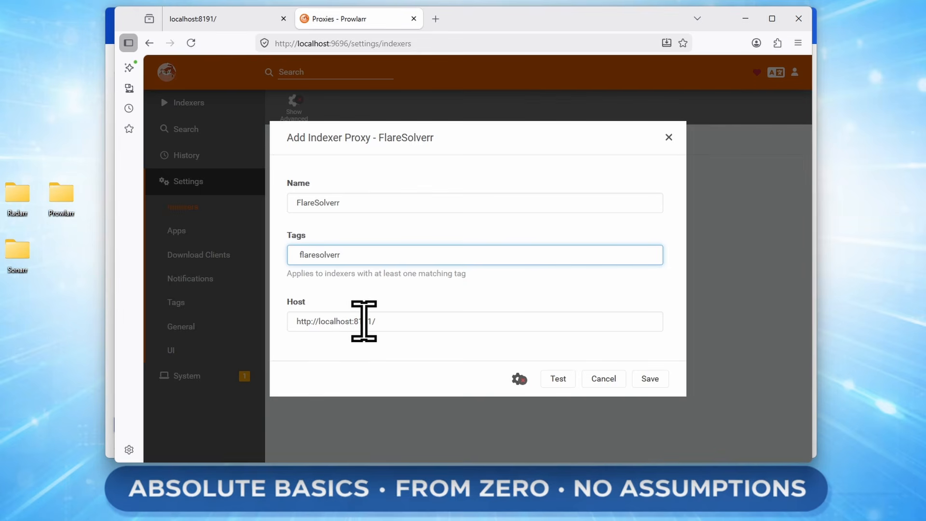
# Replace the proxy's host with the FlareSolverr machine's http address on port 8191, test it and save the proxy.
pyautogui.click(416, 323)
pyautogui.hotkey('ctrl', 'a')
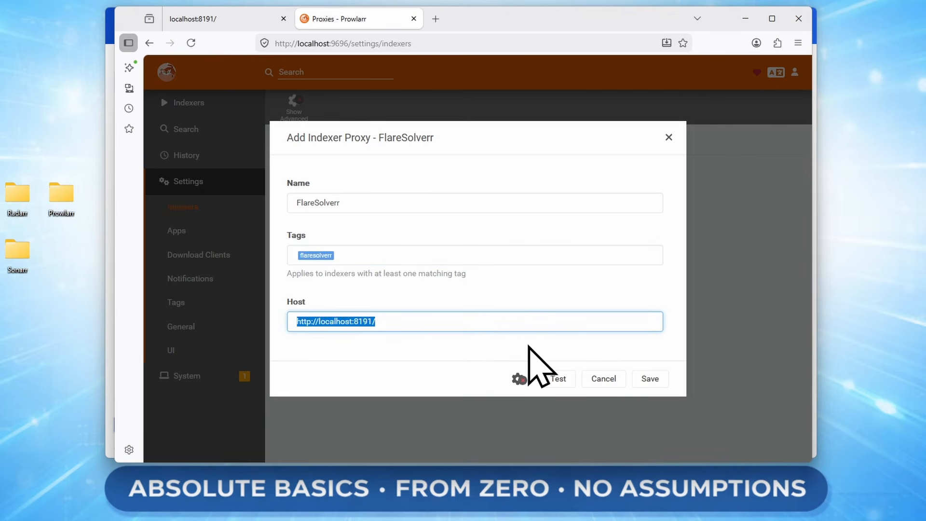
pyautogui.hotkey('ctrl', 'v')
pyautogui.press('BackSpace')
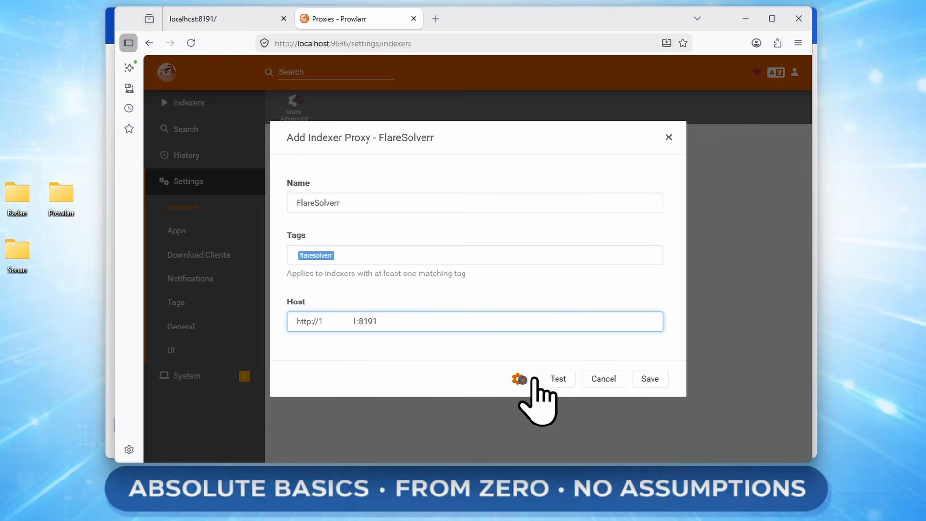
pyautogui.click(557, 378)
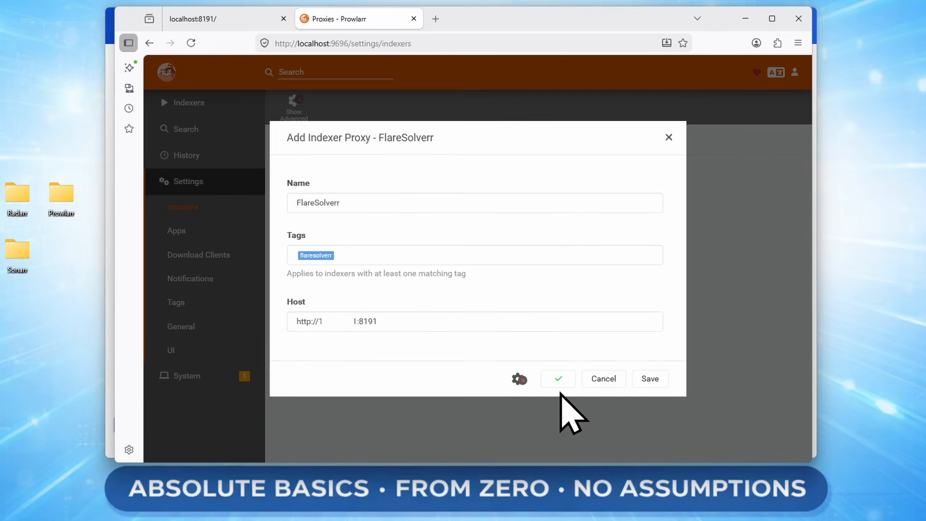
pyautogui.click(650, 379)
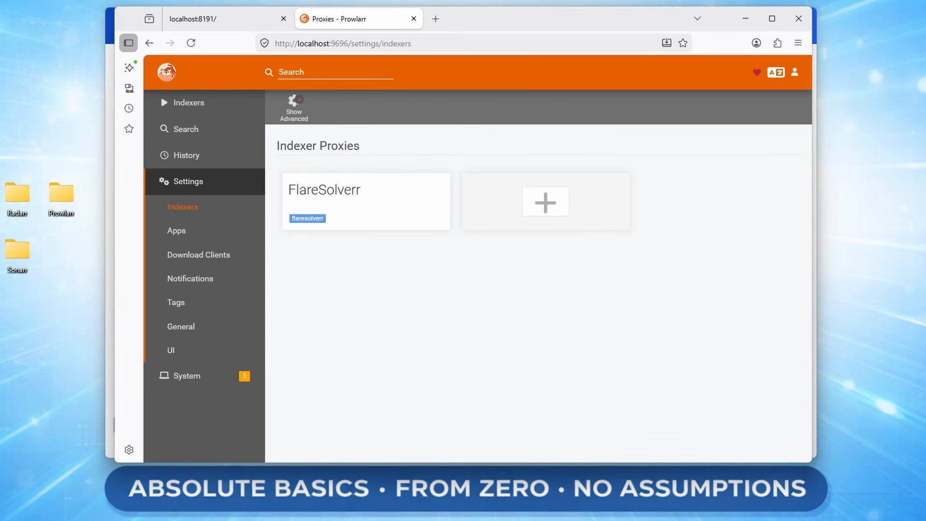
# Start adding an indexer in Prowlarr and filter the available indexers to Public privacy.
pyautogui.click(239, 107)
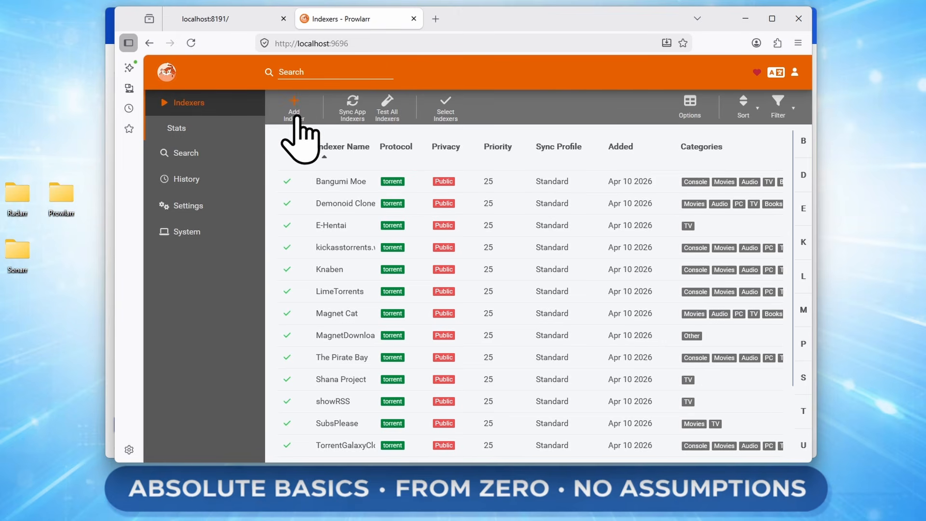
pyautogui.click(298, 117)
pyautogui.click(549, 186)
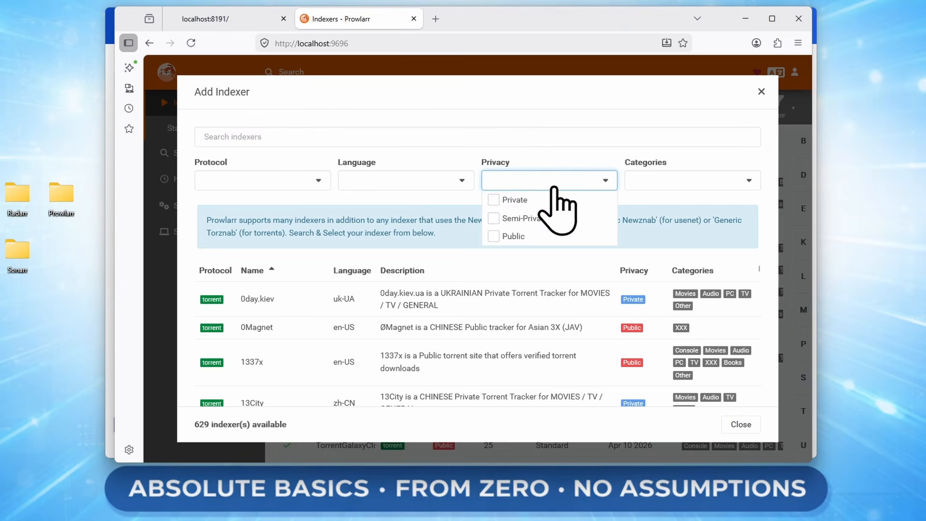
pyautogui.click(513, 236)
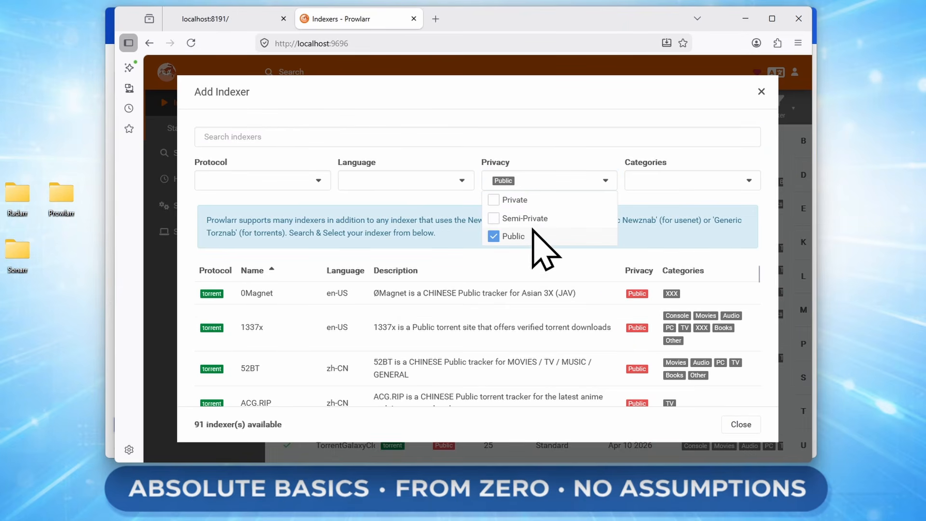
pyautogui.click(574, 153)
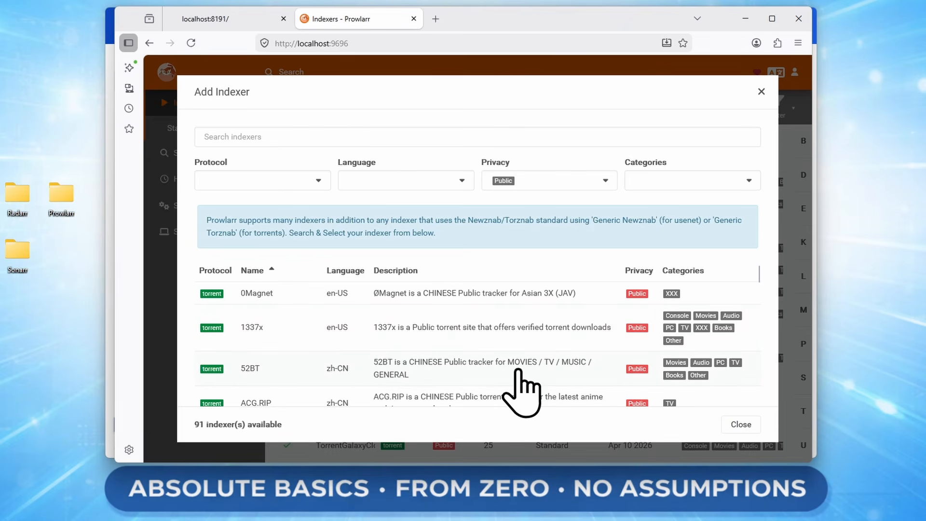
# Choose the 52BT indexer and set its base URL to the first address offered.
pyautogui.click(443, 366)
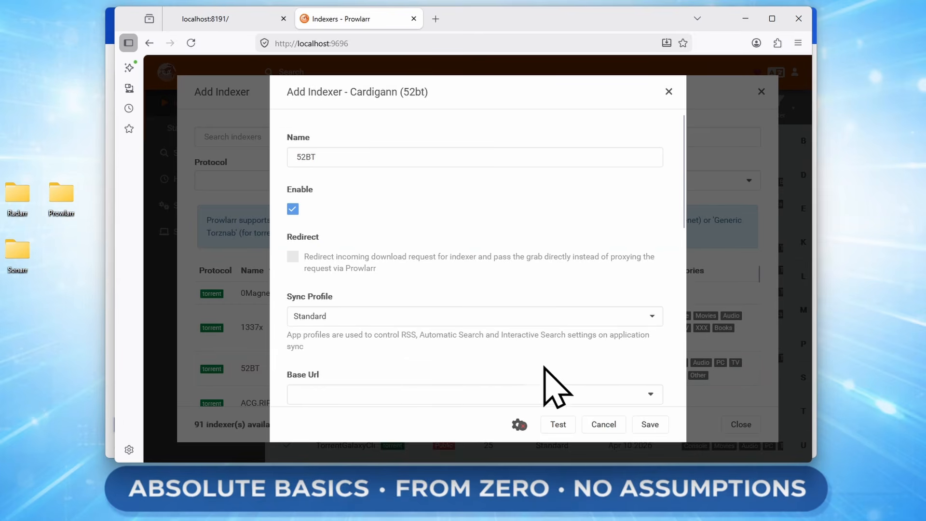
pyautogui.scroll(-3, 407, 289)
pyautogui.click(354, 277)
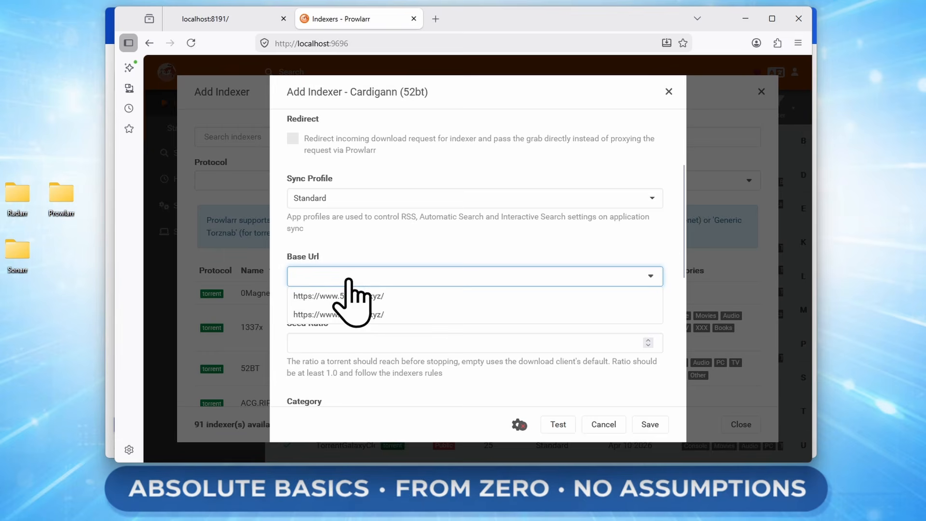
pyautogui.click(413, 296)
# Read the FlareSolverr info note in the 52BT indexer's settings.
pyautogui.scroll(-6, 482, 308)
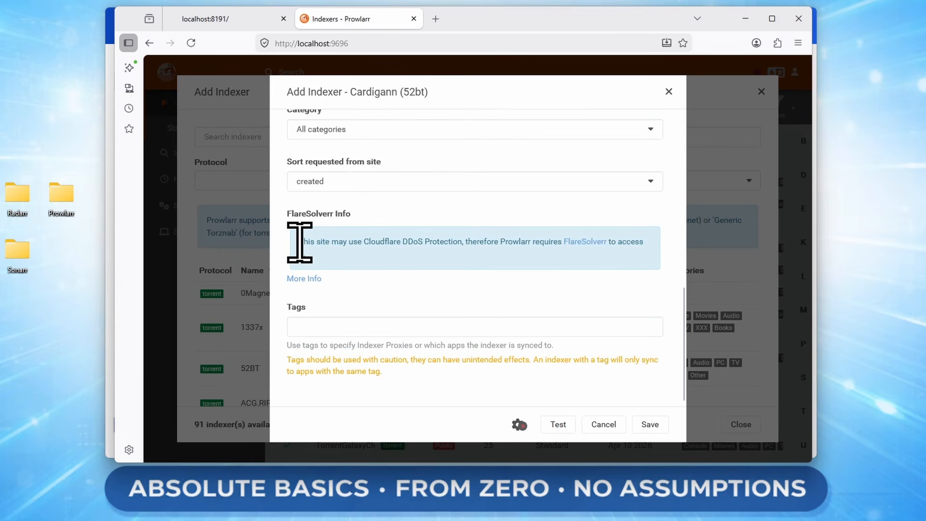
pyautogui.moveTo(304, 241); pyautogui.dragTo(408, 242)
pyautogui.click(449, 265)
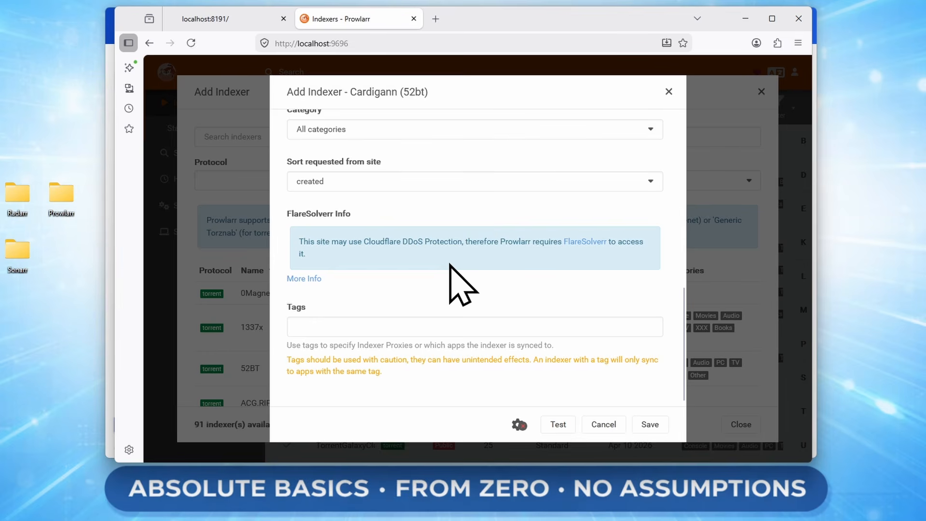
# Test the 52BT indexer, examine the Flaresolverr container's logs in Docker Desktop, and return to Prowlarr.
pyautogui.click(556, 426)
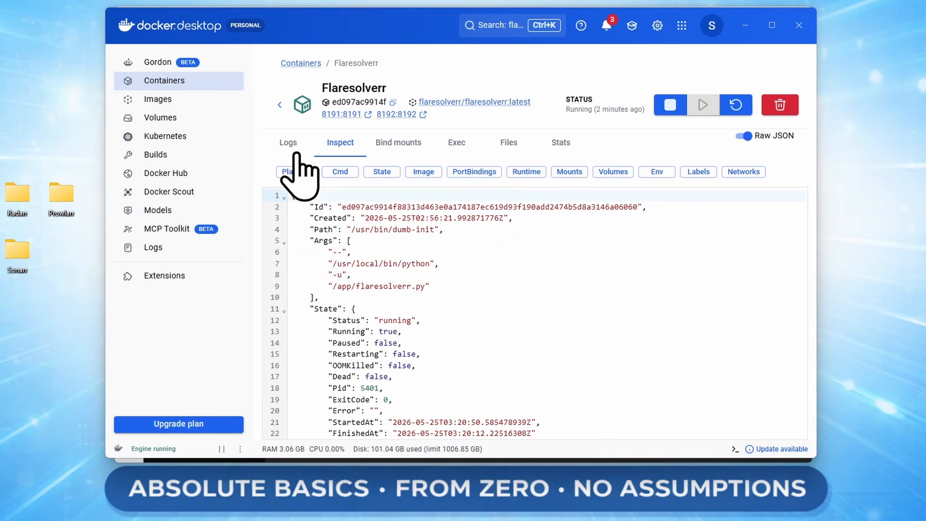
pyautogui.click(288, 144)
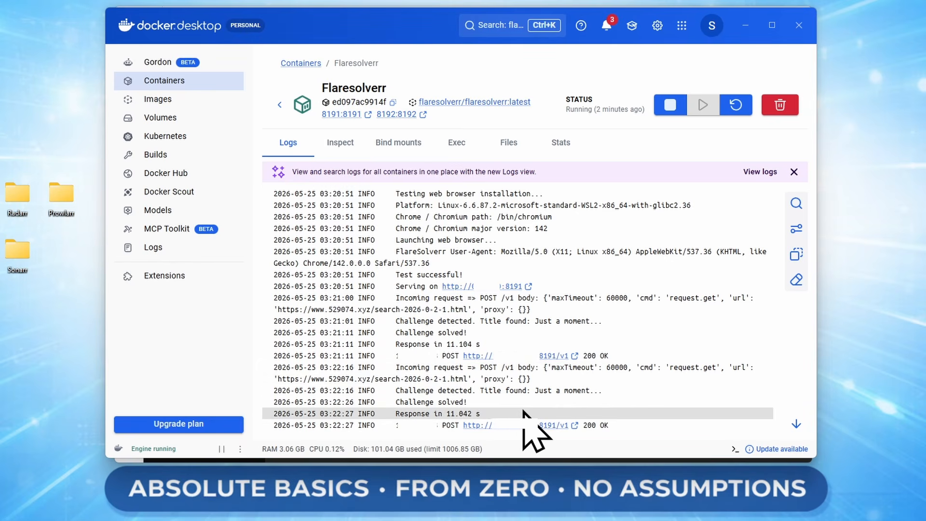
pyautogui.hotkey('alt', 'Tab')
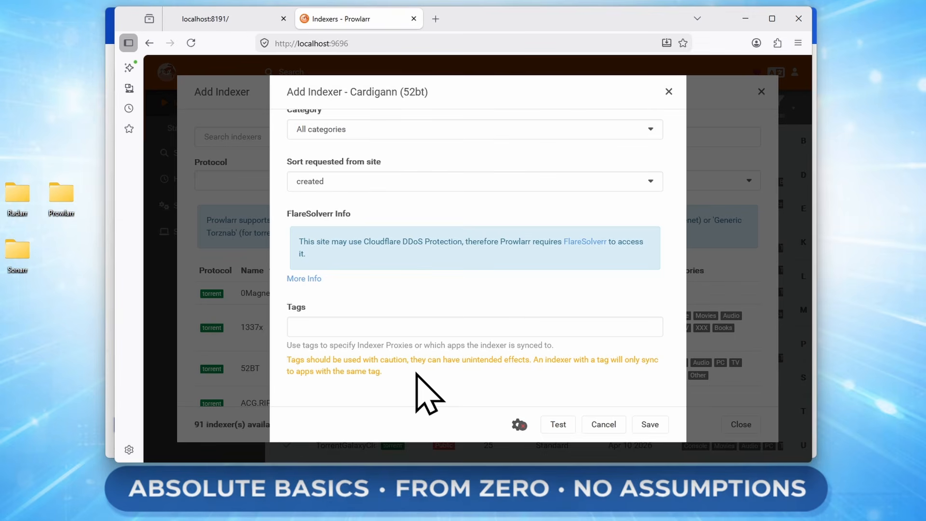
# Assign the existing flaresolverr tag to the 52BT indexer.
pyautogui.click(372, 332)
pyautogui.write('fla')
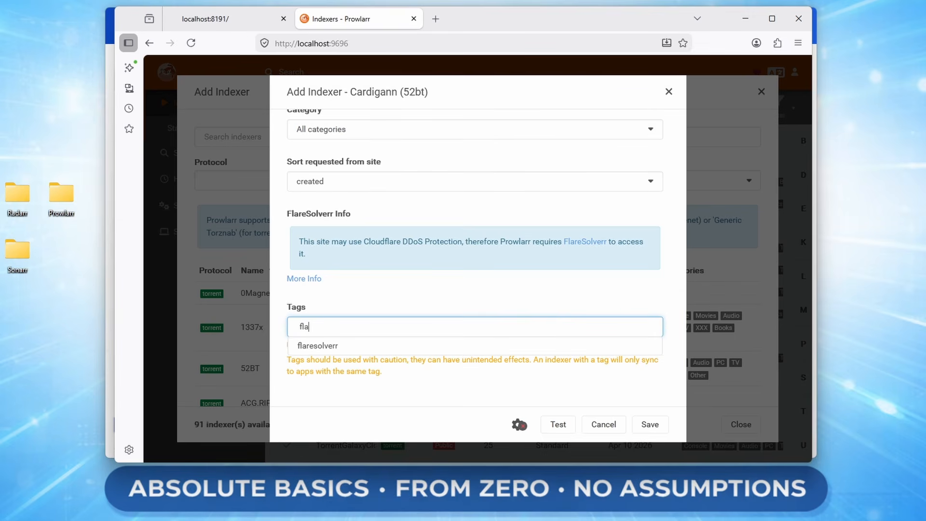
pyautogui.click(391, 346)
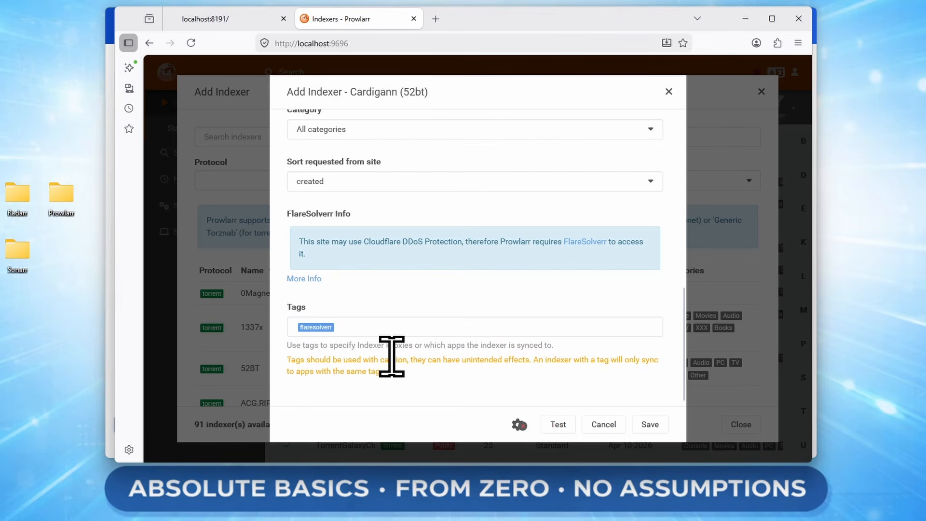
# Remove the flaresolverr tag from the 52BT indexer's settings.
pyautogui.click(396, 331)
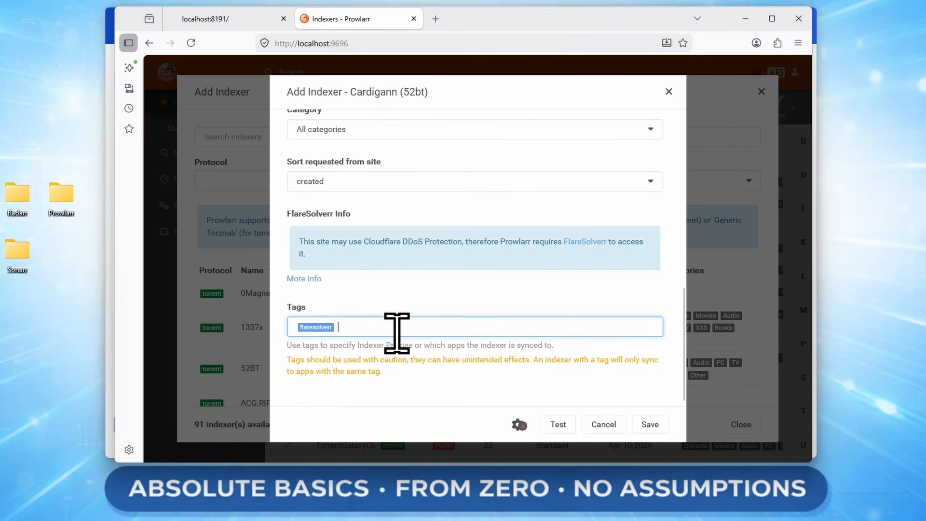
pyautogui.press('BackSpace')
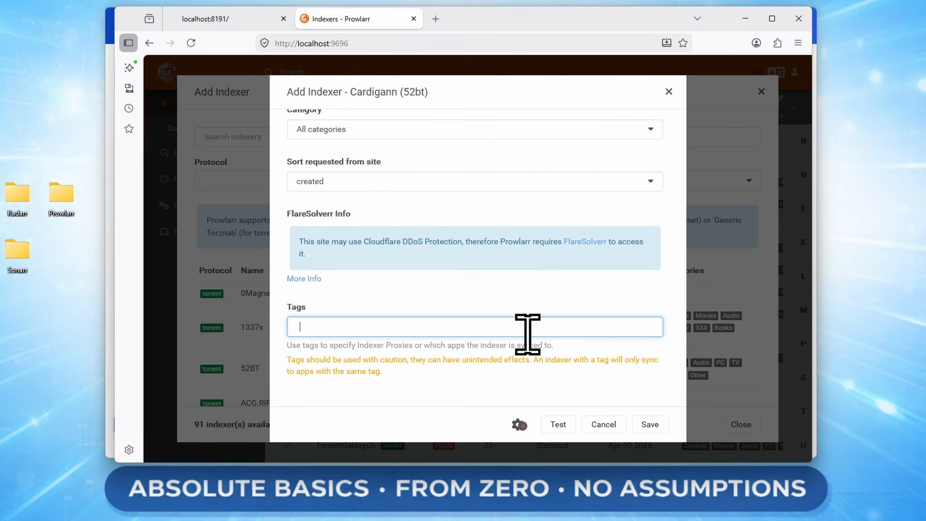
# Stop the Flaresolverr container in Docker Desktop, then return to Prowlarr and test the untagged 52BT indexer.
pyautogui.hotkey('alt', 'Tab')
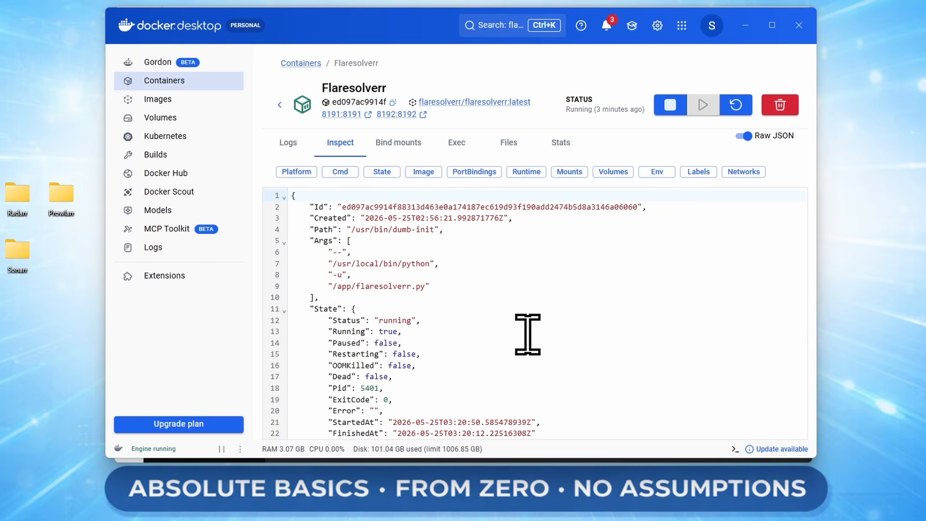
pyautogui.click(669, 105)
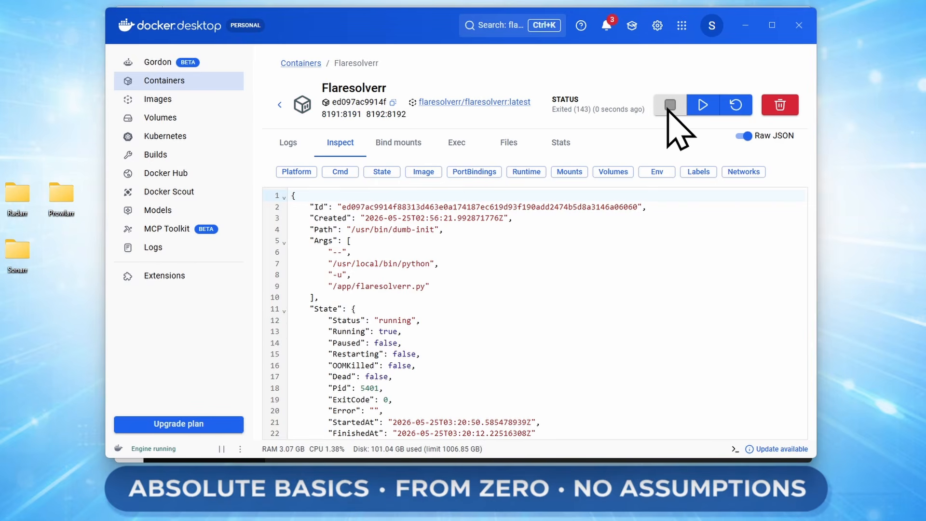
pyautogui.hotkey('alt', 'Tab')
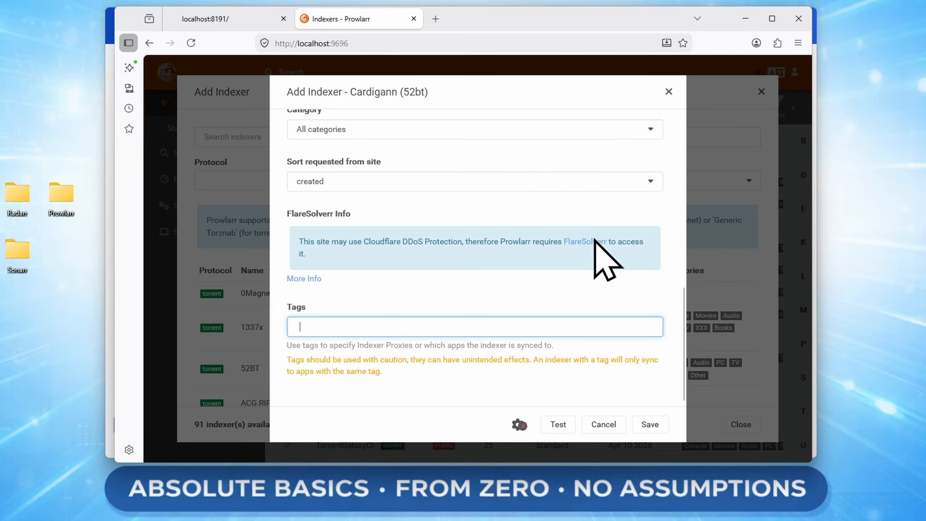
pyautogui.click(558, 424)
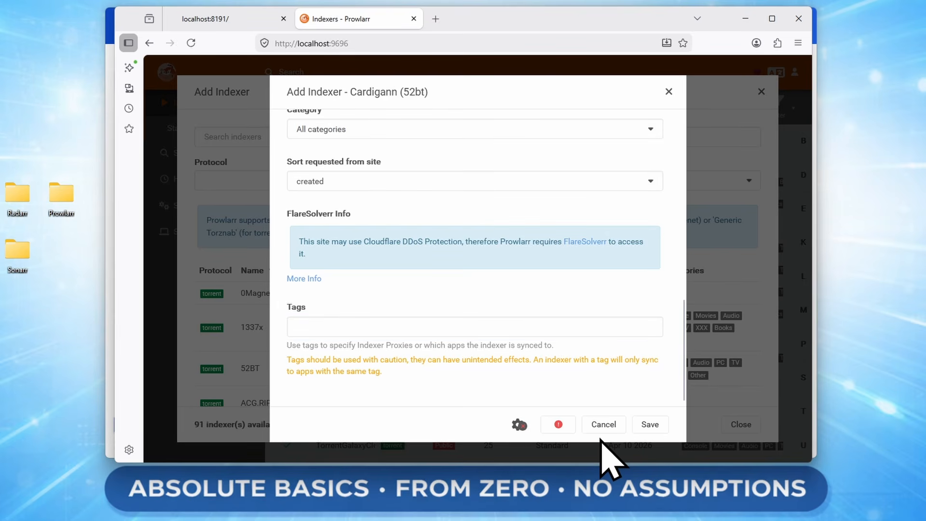